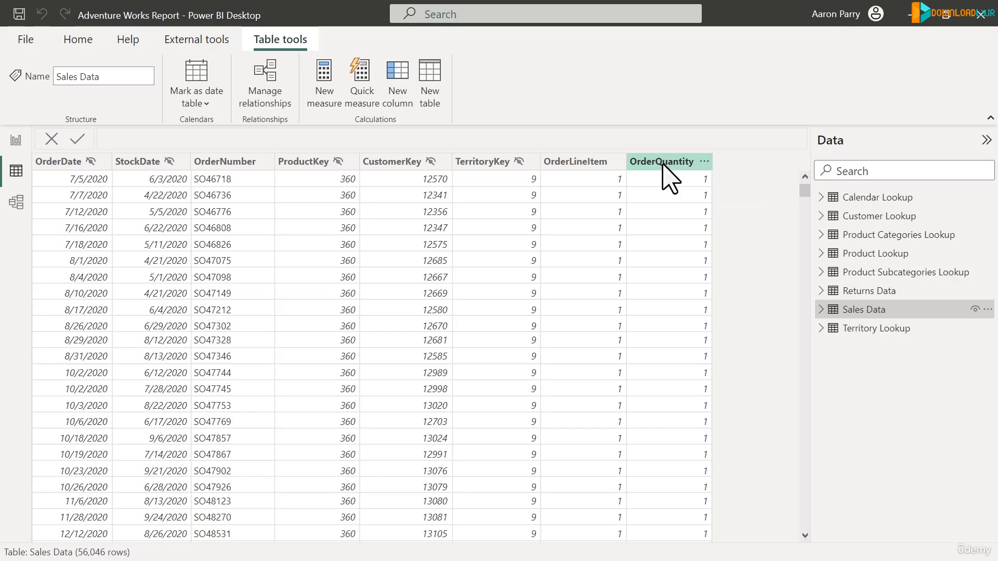
right_click(663, 165)
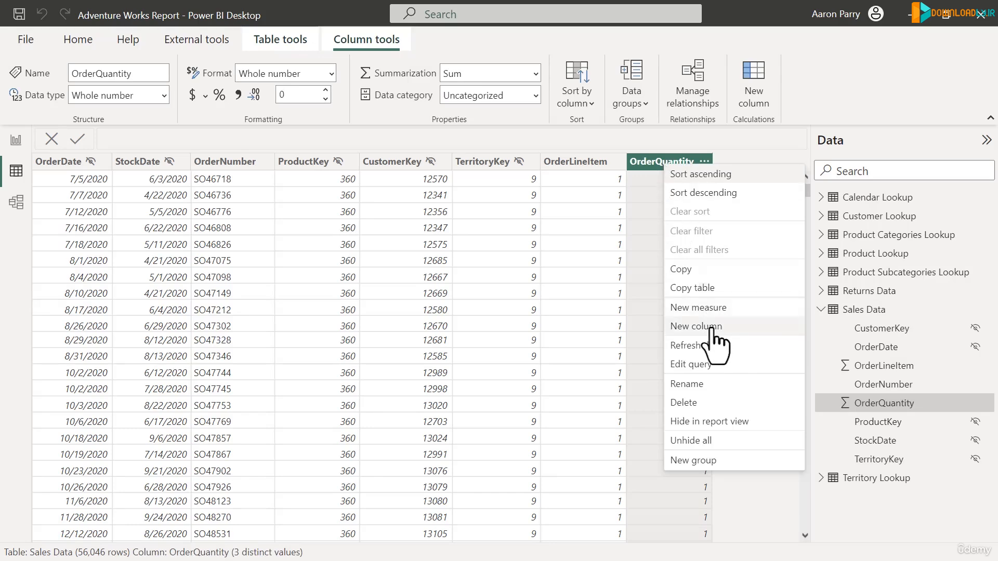
left_click(767, 159)
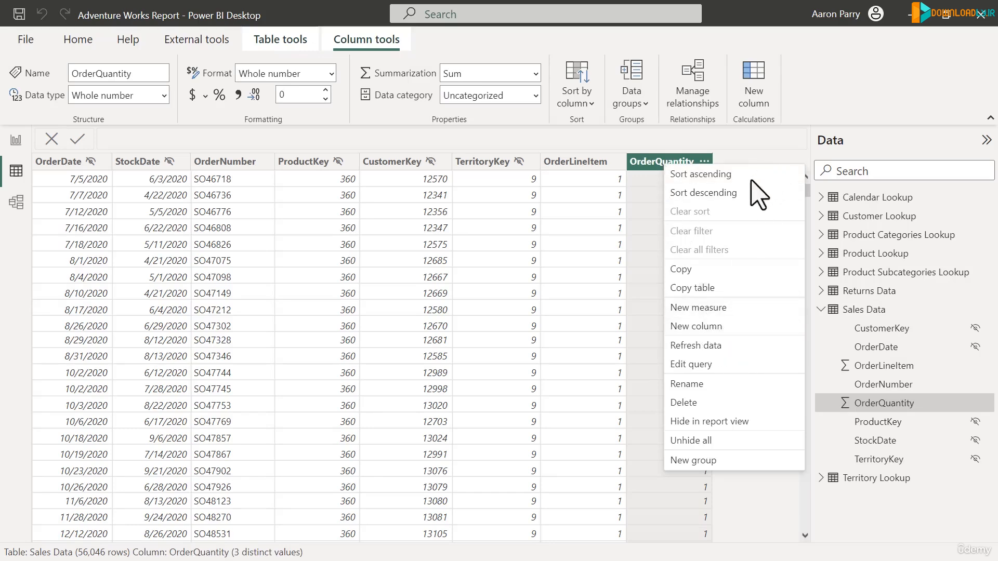
left_click(863, 310)
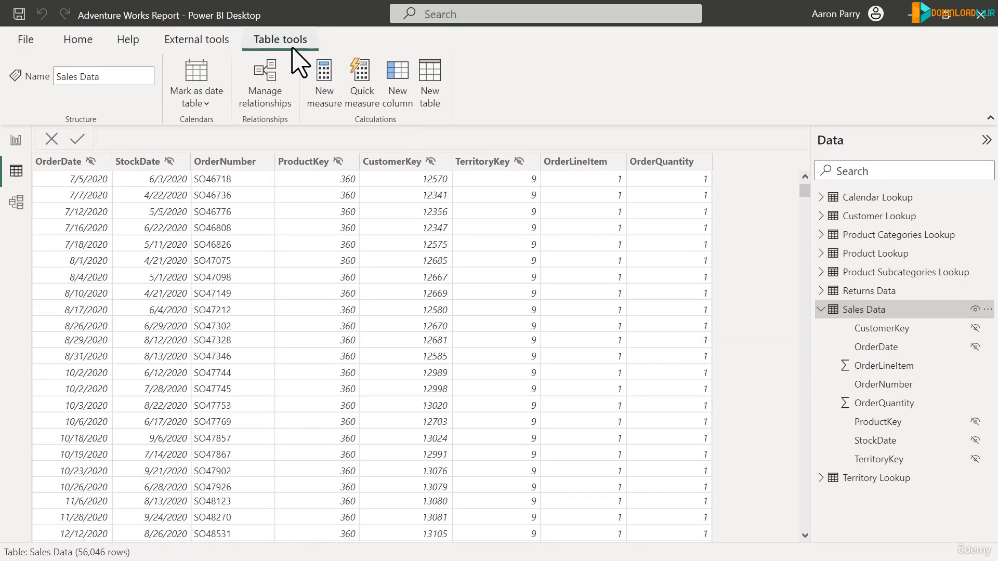
Add a calculated column named Quantity Type to the Sales Data table and begin its formula with the IF function.
left_click(670, 164)
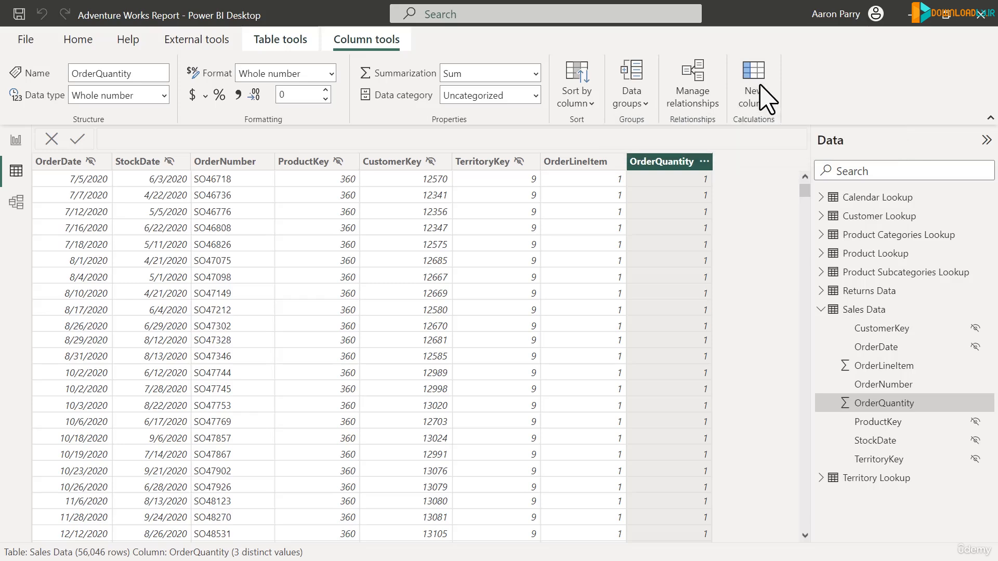
left_click(764, 99)
type("Qu")
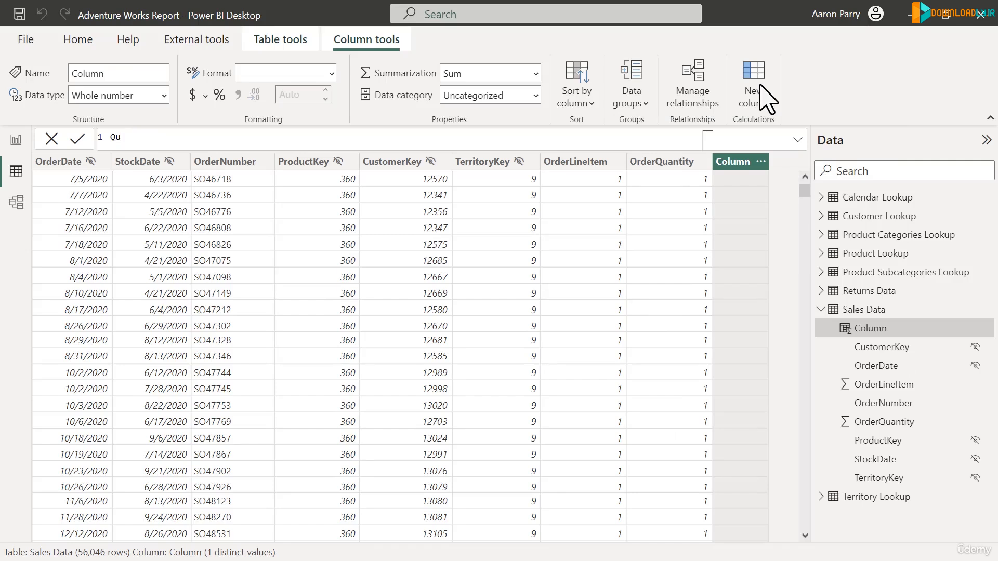
type("antity Type =")
key("shift+Return")
type("IF")
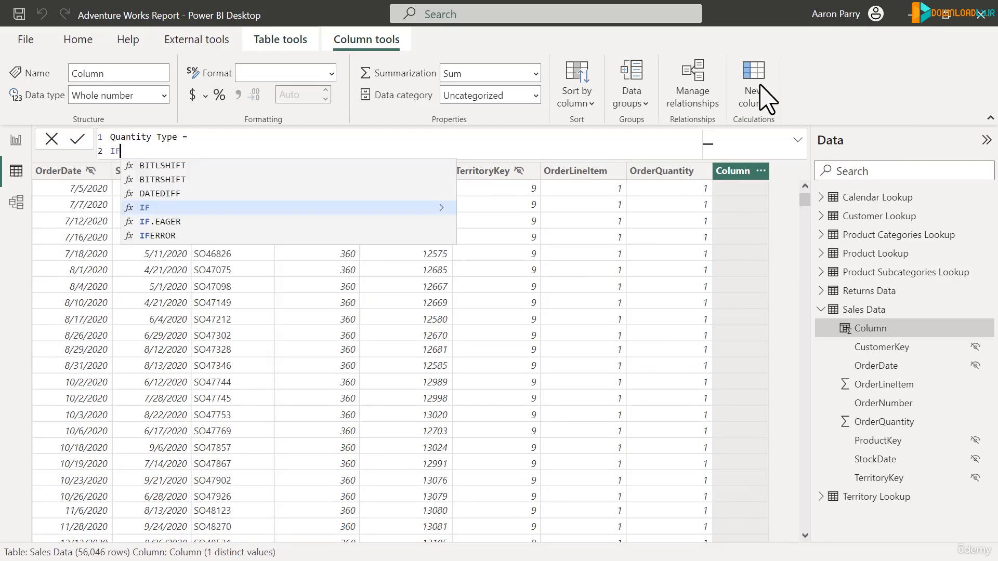
type("(")
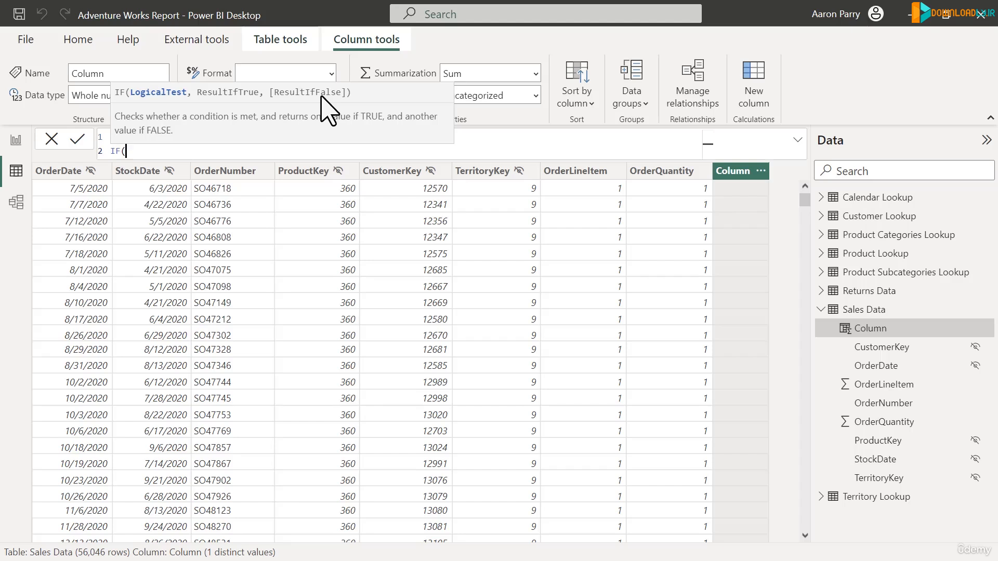
Enter 'Sales Data'[OrderQuantity] > 1 as the IF function's logical test on its own line.
key("shift+Return")
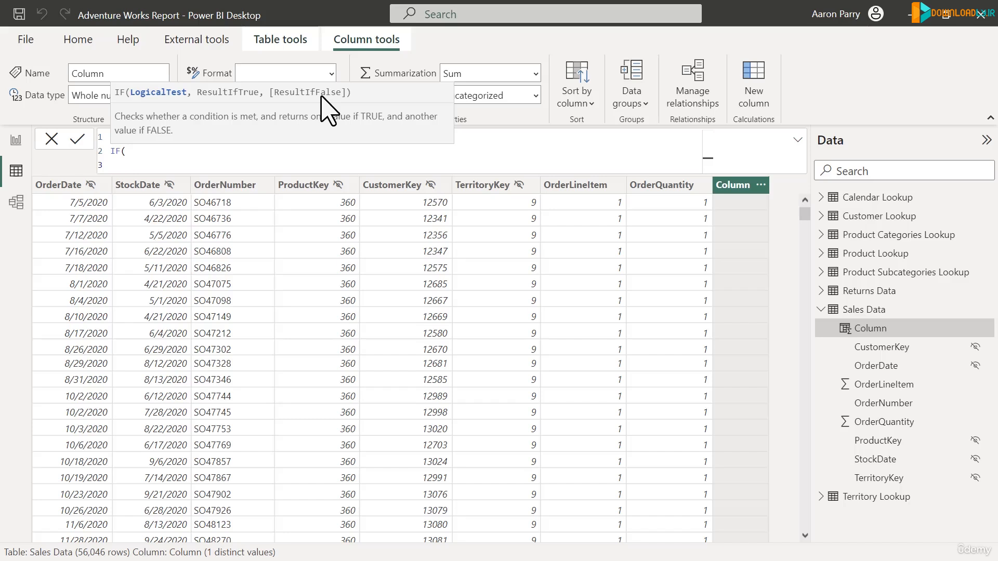
type("Order")
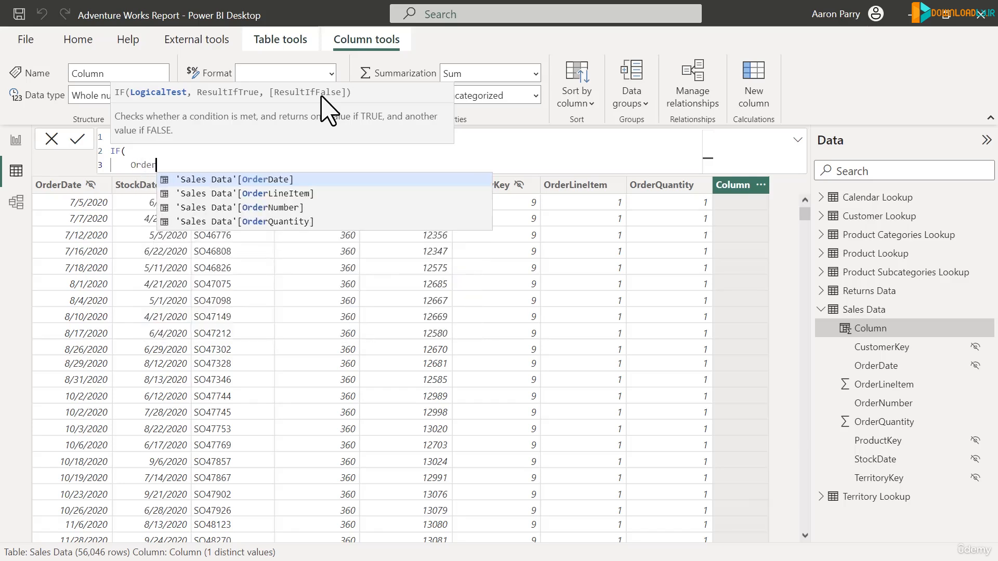
key("Down")
key("Down")
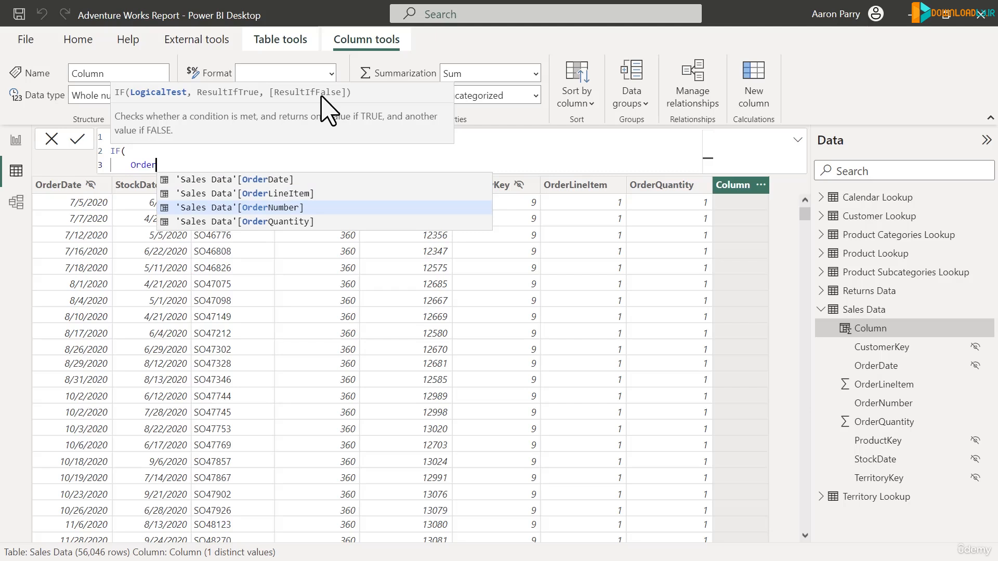
key("Down")
key("Tab")
type("> 1")
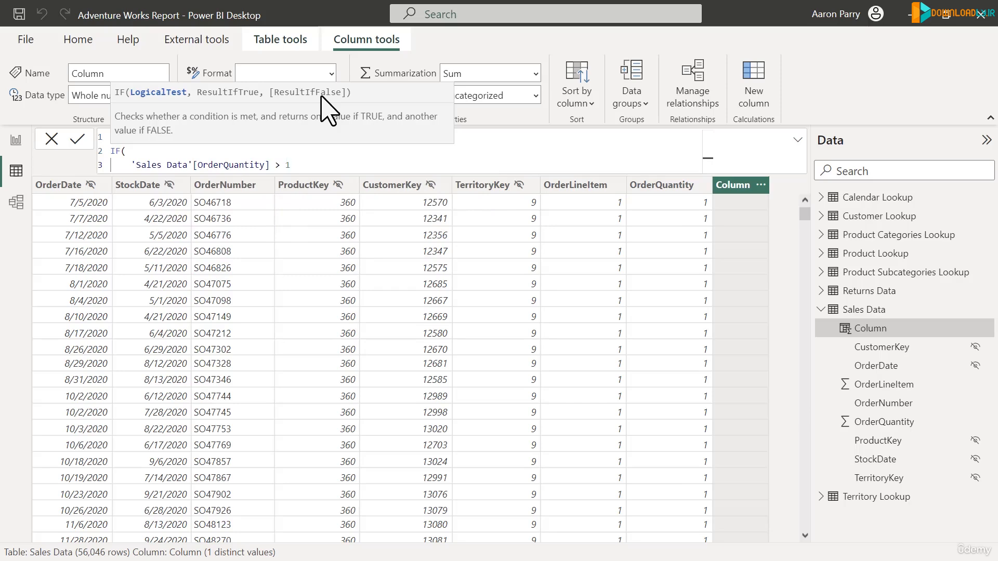
Enter "Multiple Items" as the IF function's result when the test is true.
type(",")
key("Return")
type("\"Mult")
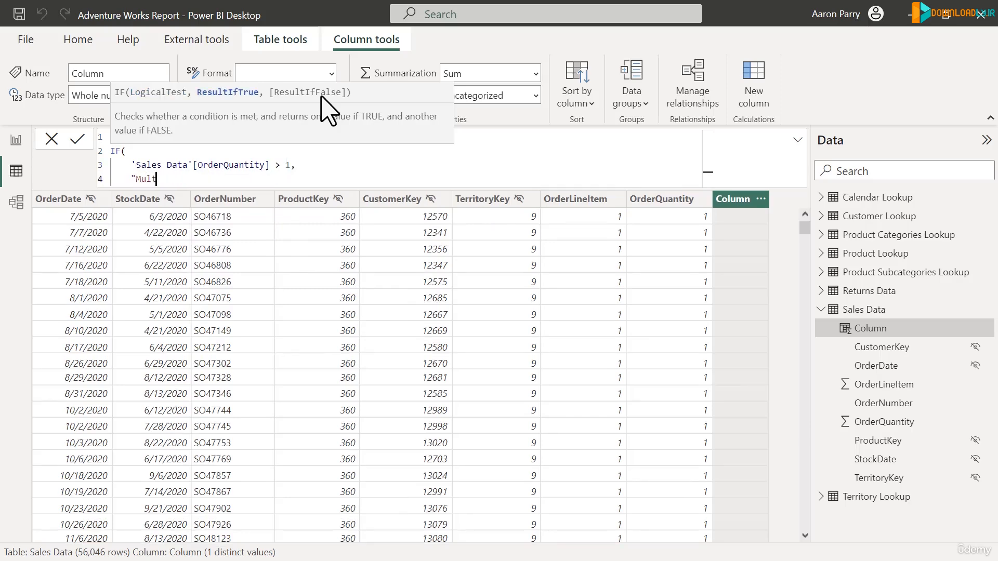
type("iple Items\",")
key("Return")
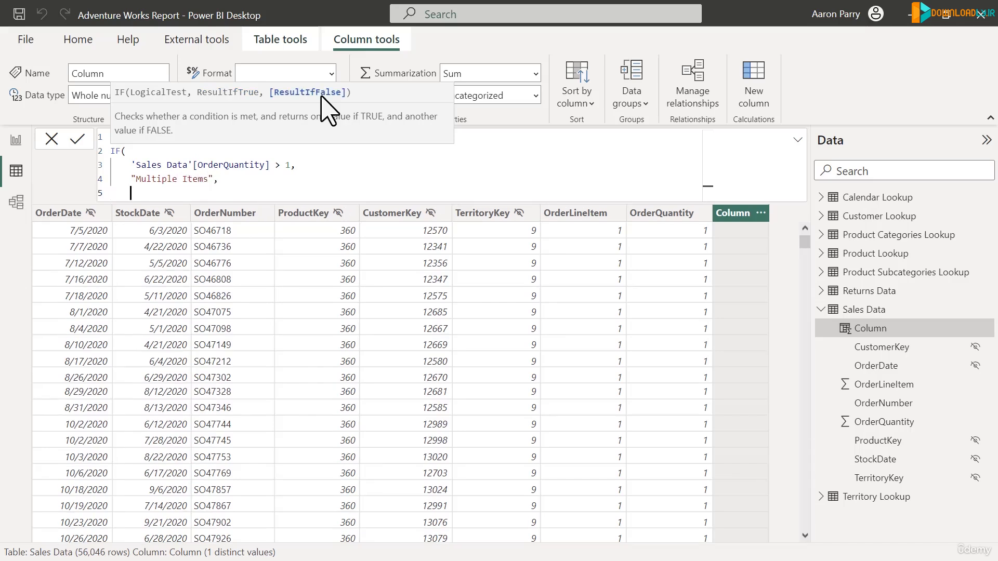
Enter "Single Item" as the result when the test is false, close the IF function and commit the Quantity Type formula.
type("\"Signle")
key("BackSpace")
key("BackSpace")
key("BackSpace")
key("BackSpace")
type("ngle Item\"")
key("shift+Return")
type(")")
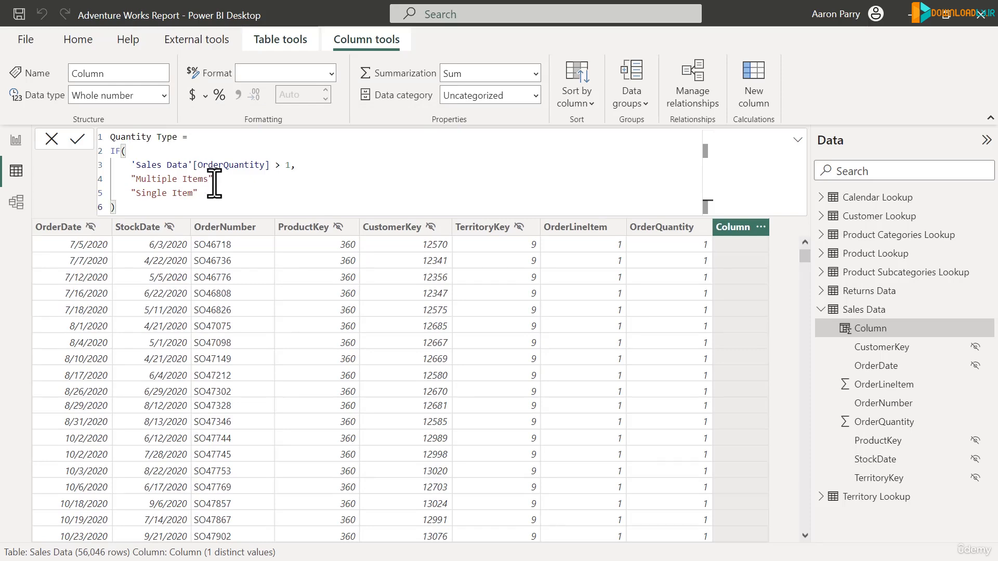
key("Return")
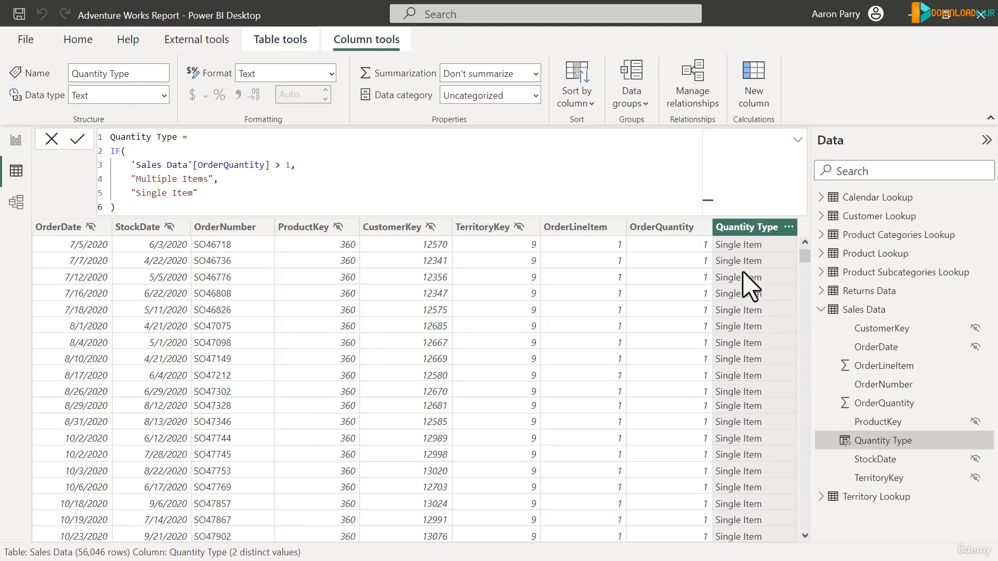
Filter the Quantity Type column to show only Multiple Items and check the matching order quantities.
left_click(789, 228)
left_click(796, 414)
left_click(907, 440)
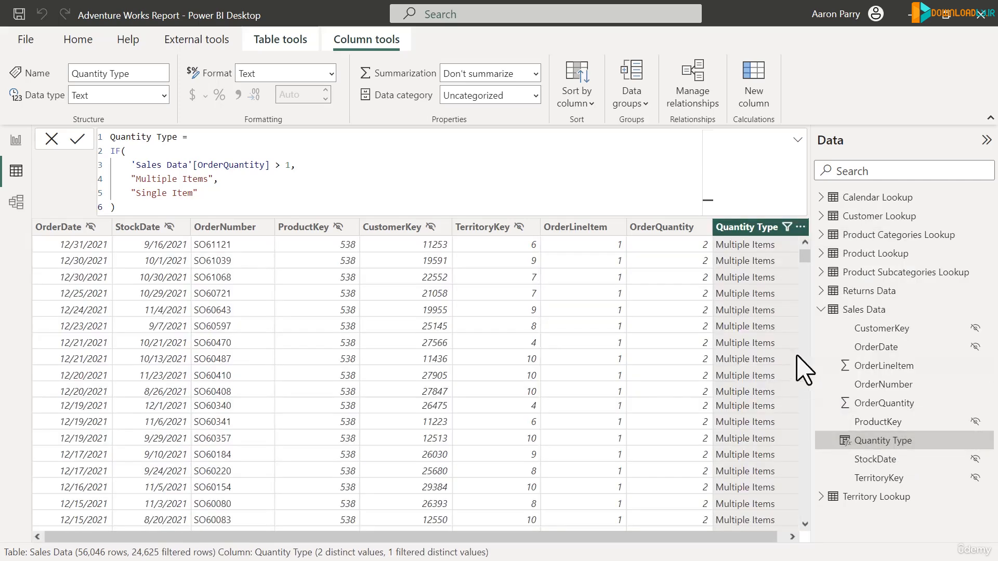
scroll(756, 327, "down", 4)
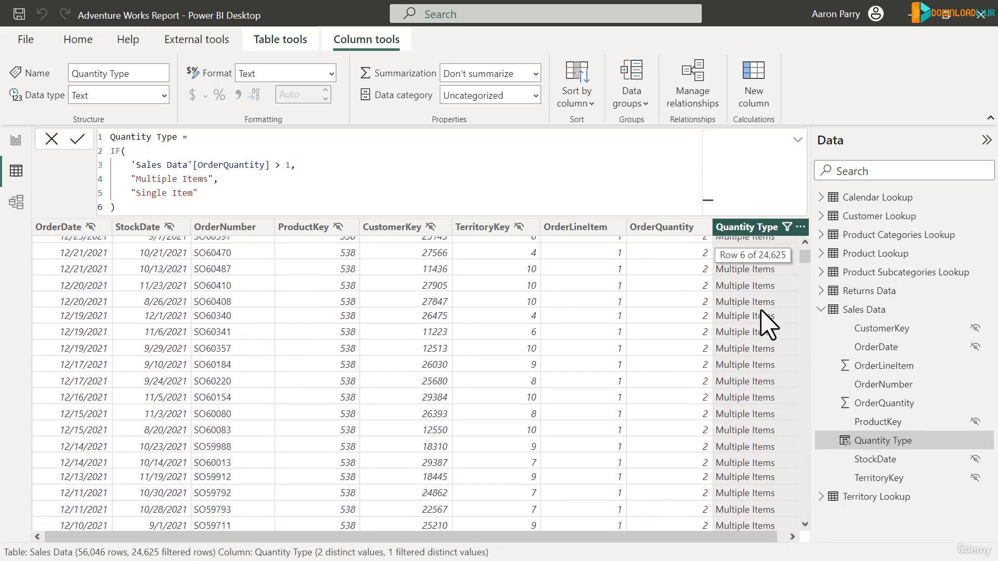
scroll(748, 315, "up", 4)
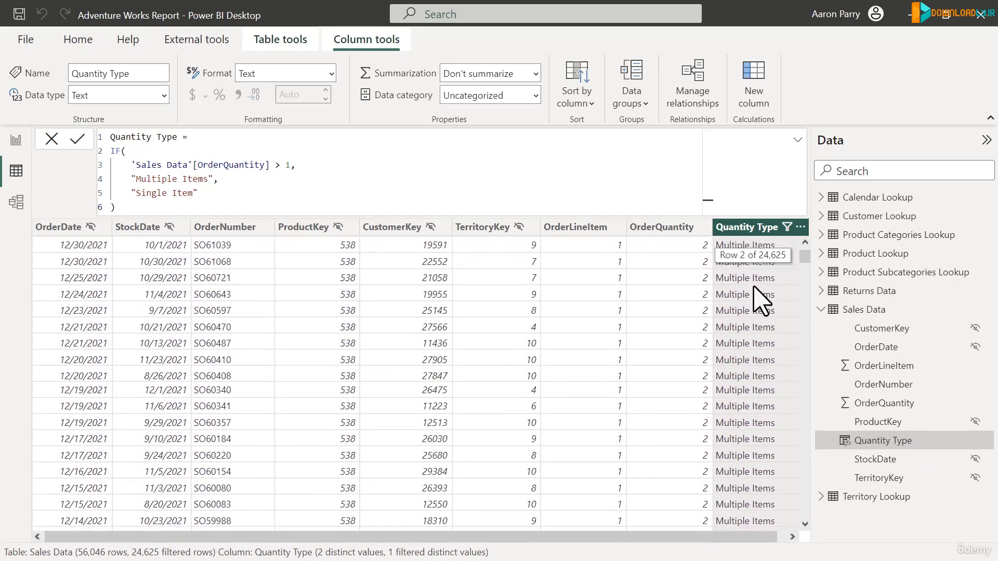
Include Single Item in the Quantity Type filter again so all rows are shown.
left_click(787, 228)
left_click(796, 413)
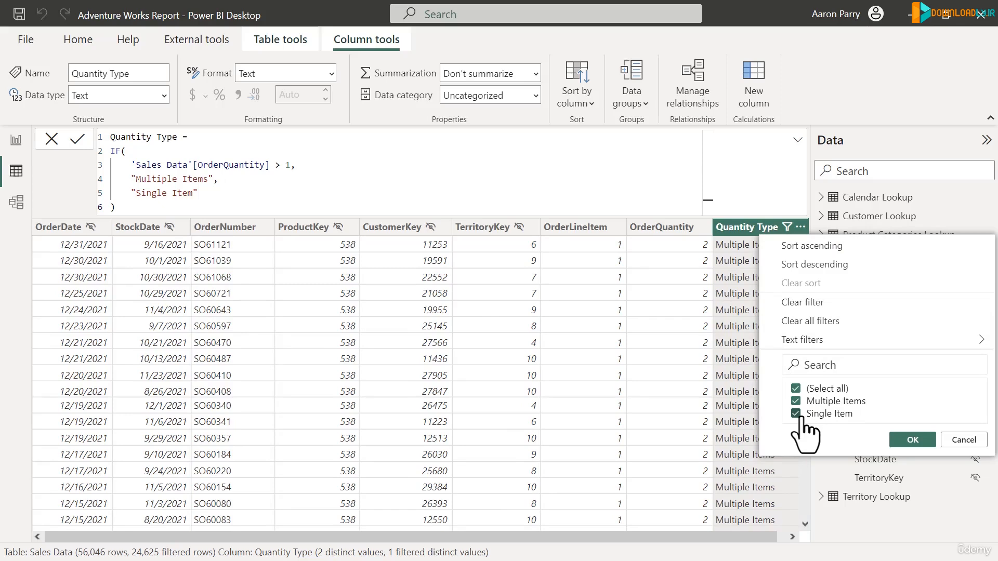
left_click(920, 441)
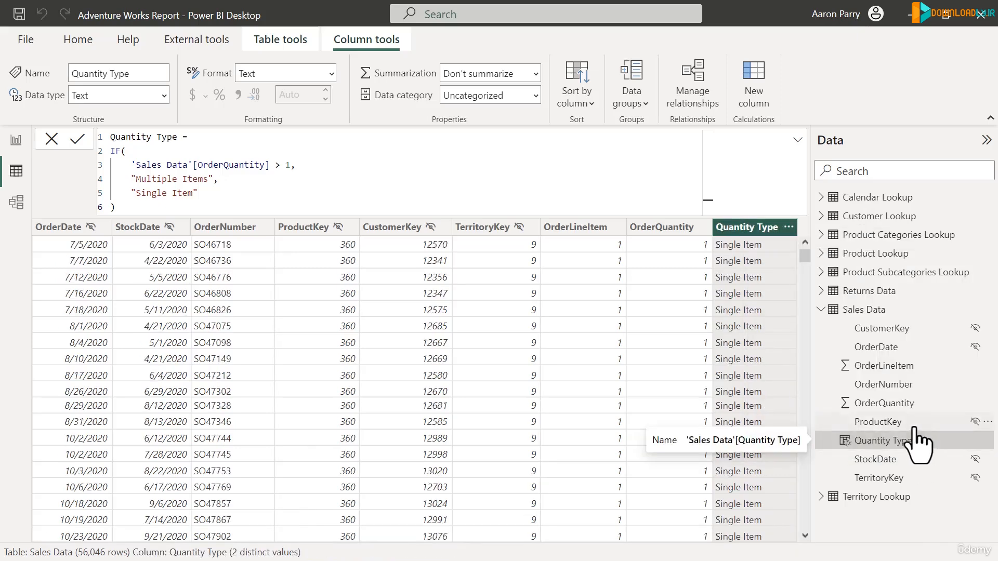
Add a calculated column named Total Quantity to Sales Data and begin its formula with the SUM function.
left_click(759, 94)
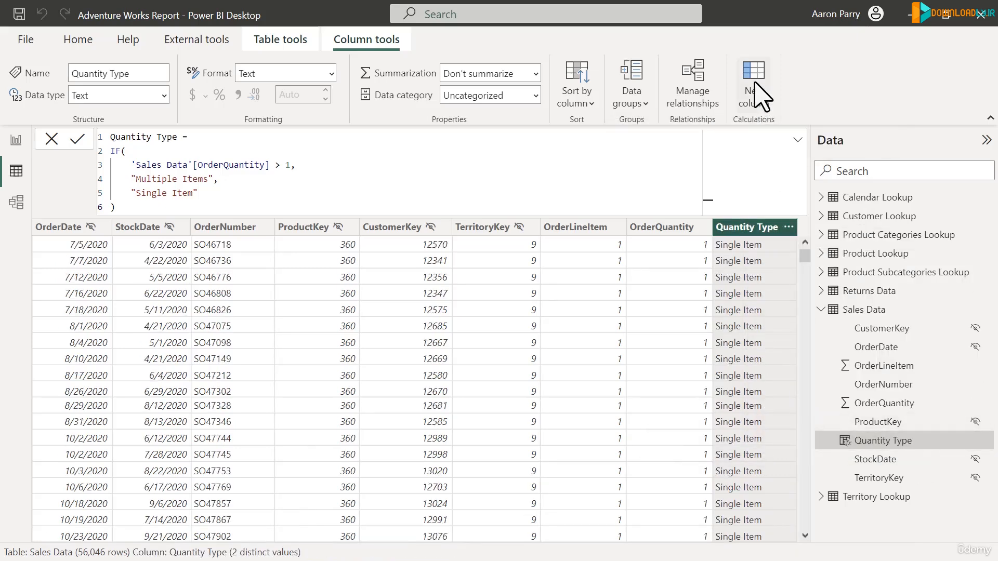
type("Total Quantity =")
key("shift+Return")
type("SUM")
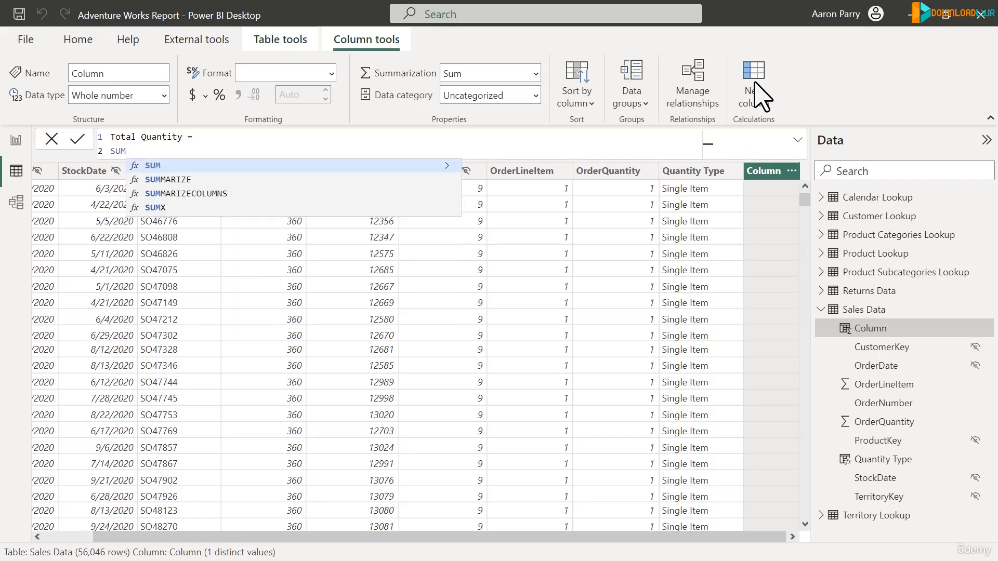
type("(")
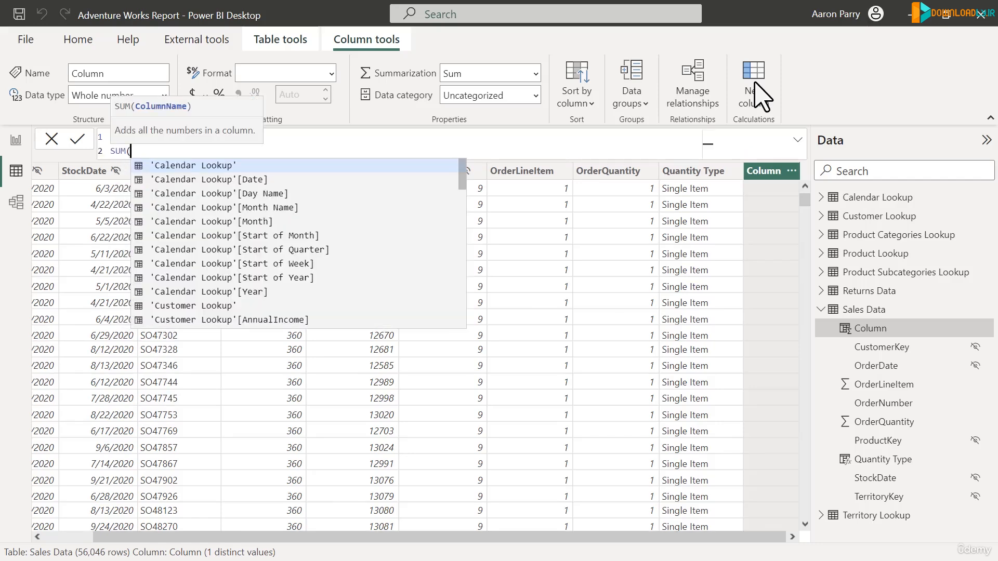
key("shift+Return")
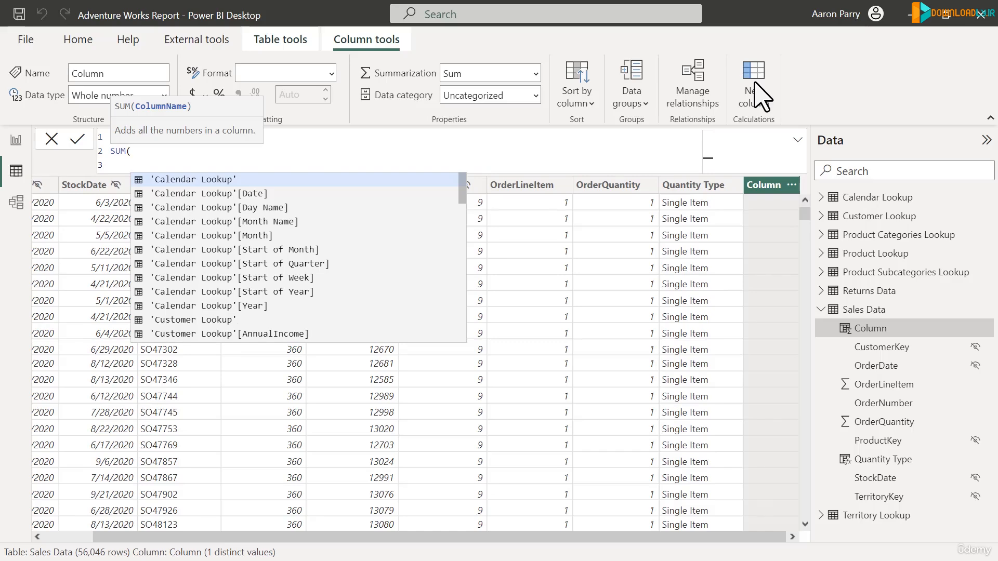
Use 'Sales Data'[OrderQuantity] as the SUM argument, close the function and commit the Total Quantity formula.
type("order")
key("Down")
key("Down")
key("Down")
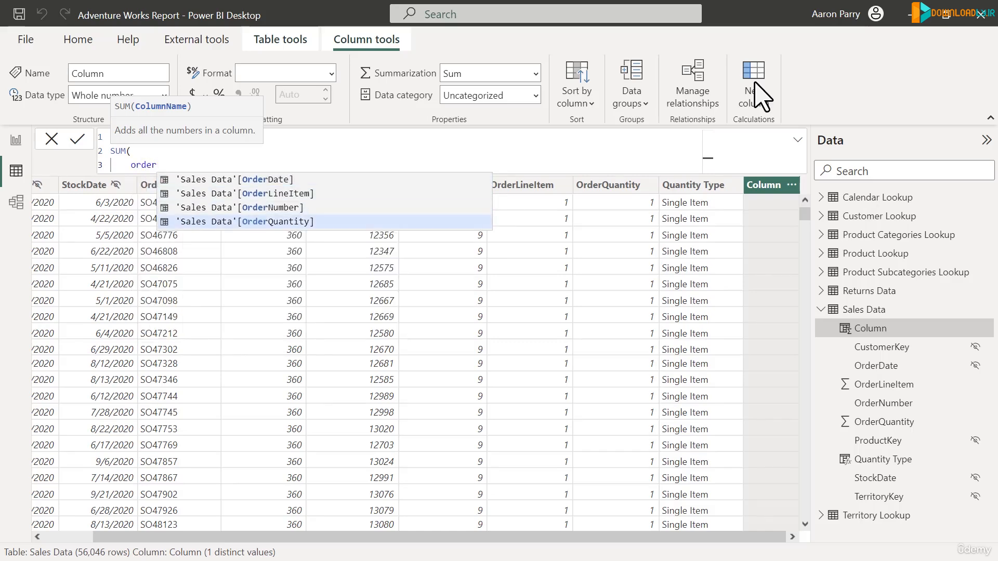
key("Tab")
key("shift+Return")
type(")")
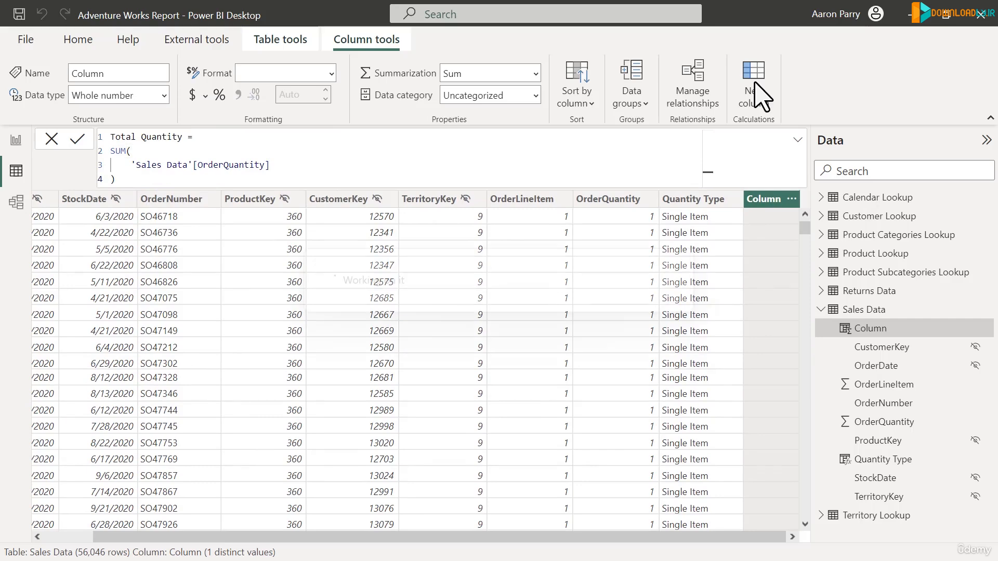
key("Return")
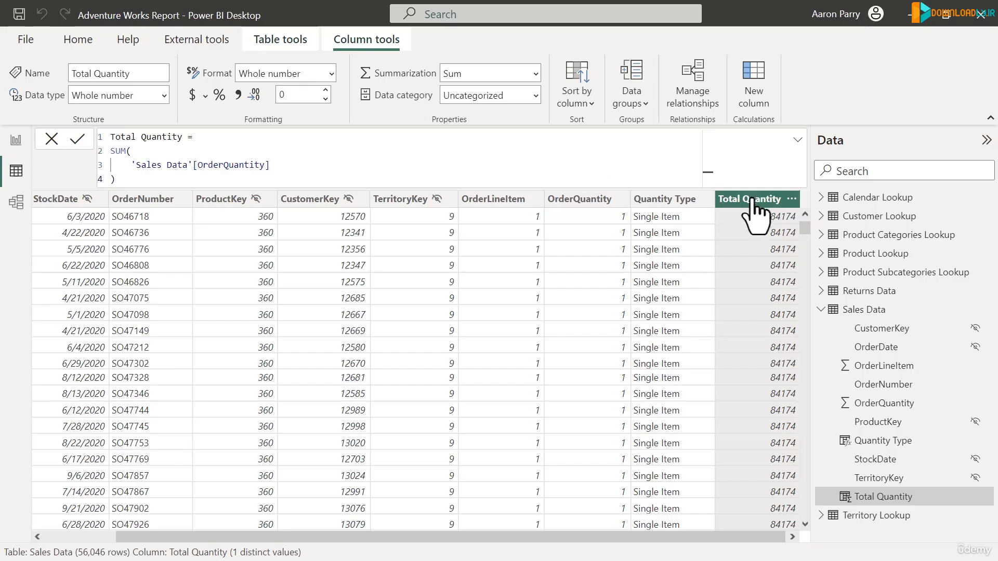
Delete the Total Quantity column from the Sales Data table.
left_click(792, 200)
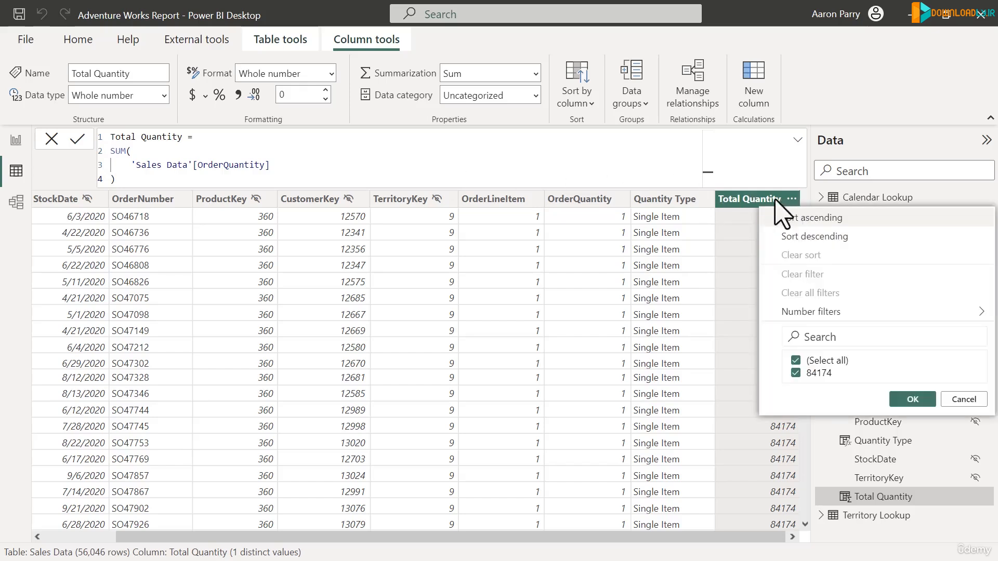
right_click(793, 203)
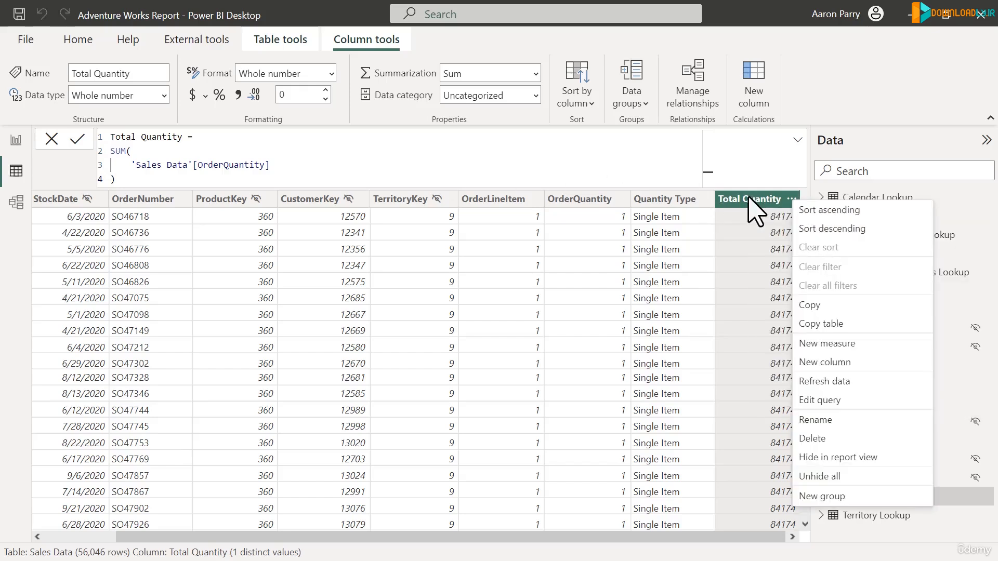
left_click(819, 440)
left_click(586, 319)
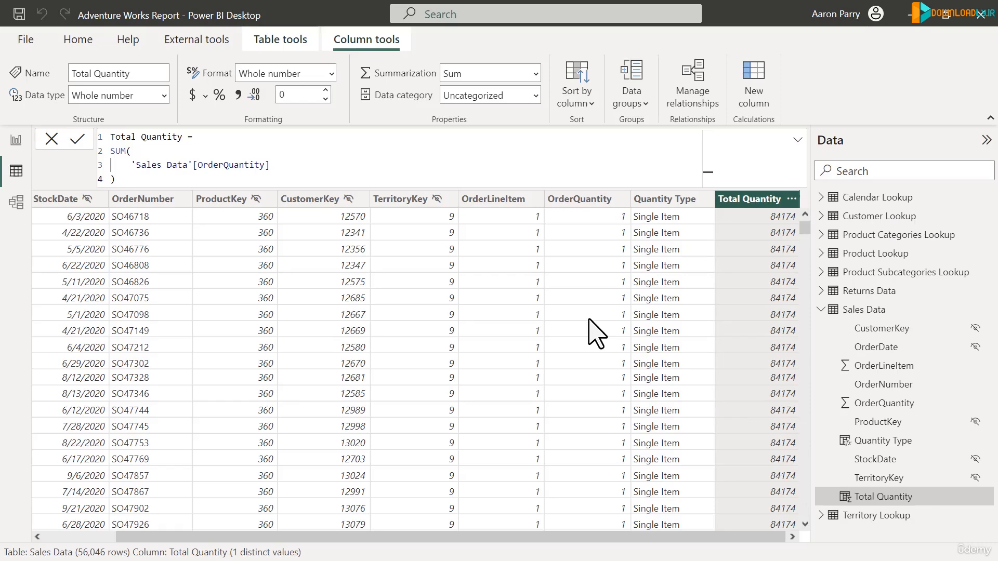